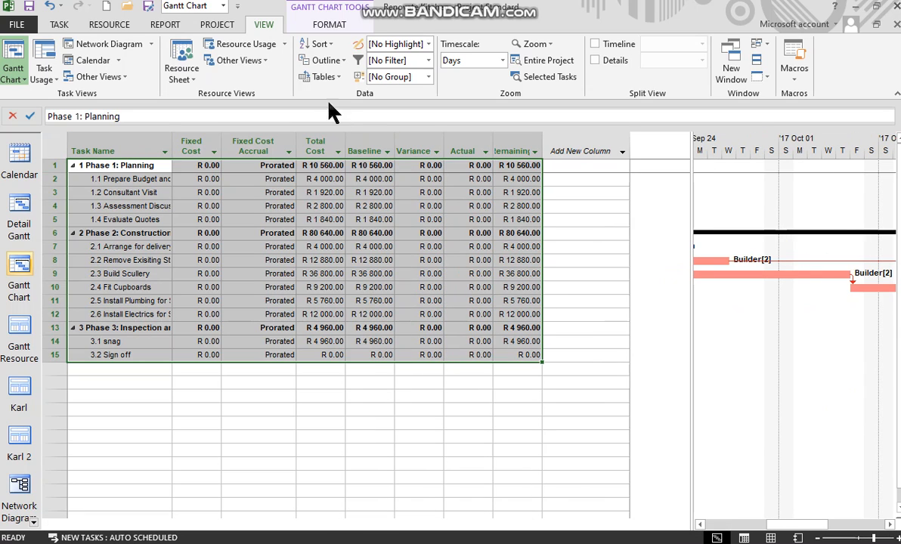
pyautogui.click(331, 78)
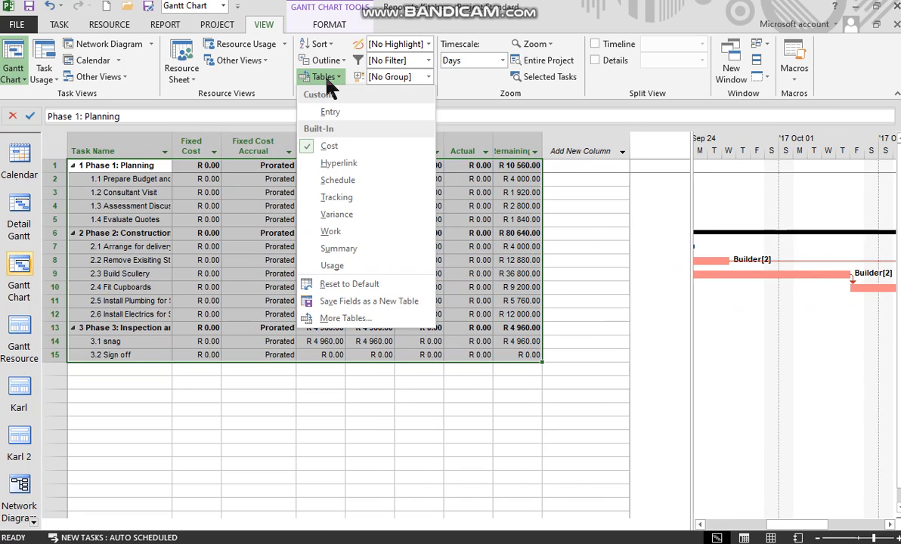
pyautogui.click(323, 78)
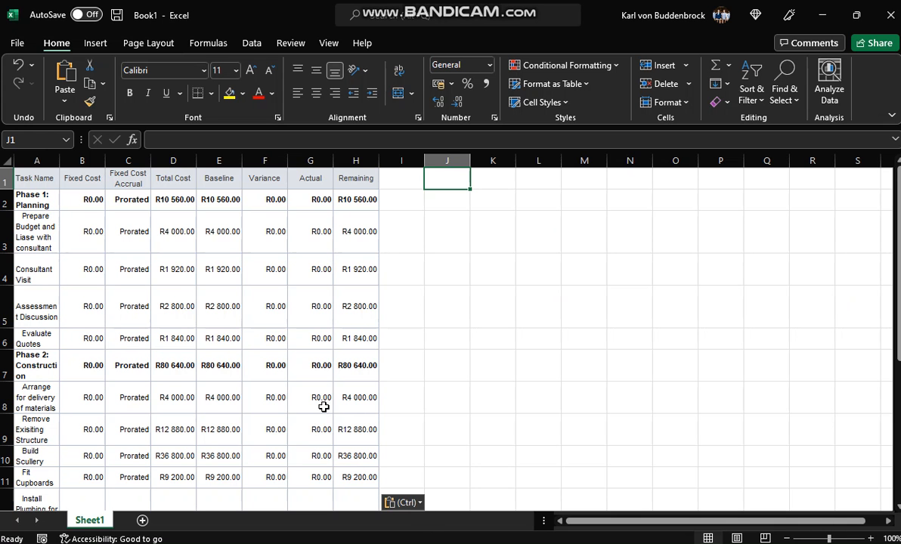
# Add two column headers beside Remaining: Phase in I1 and Main Resource in J1
pyautogui.click(400, 178)
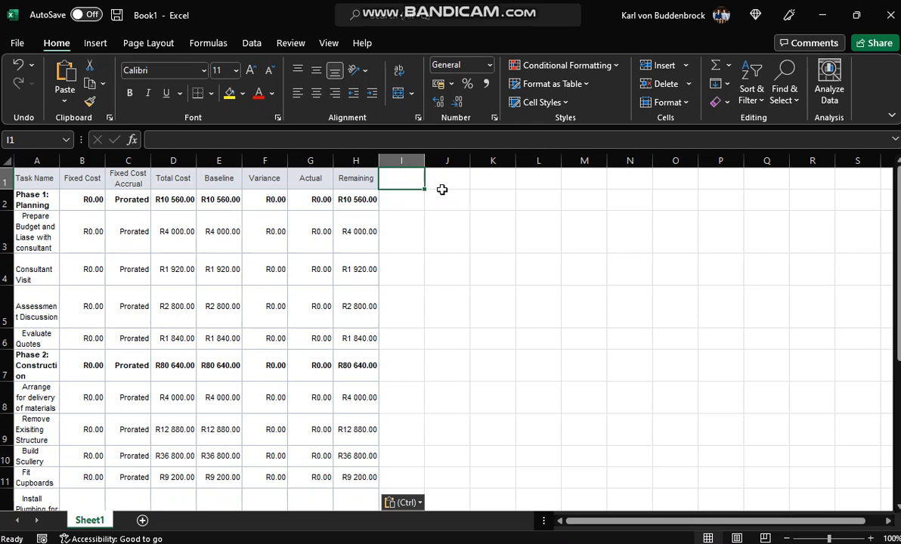
pyautogui.write('Phase')
pyautogui.press('Return')
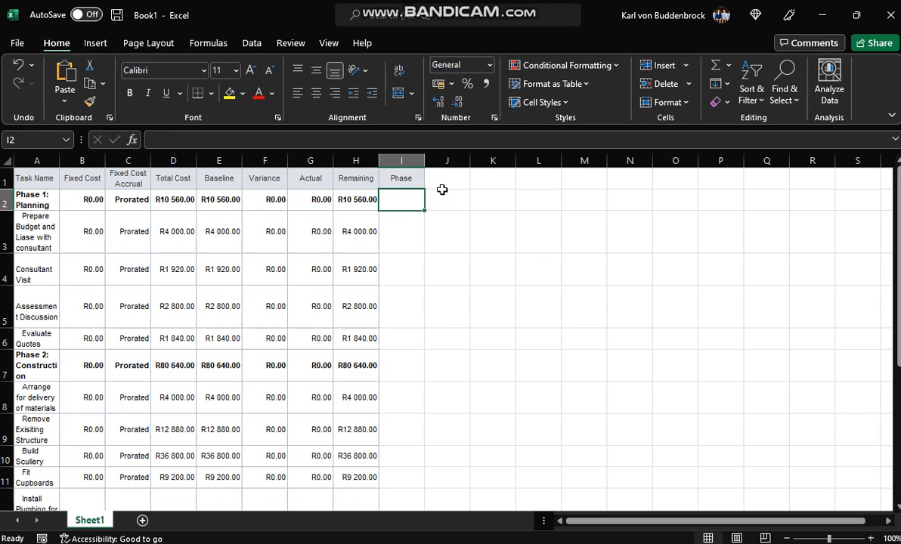
pyautogui.click(447, 182)
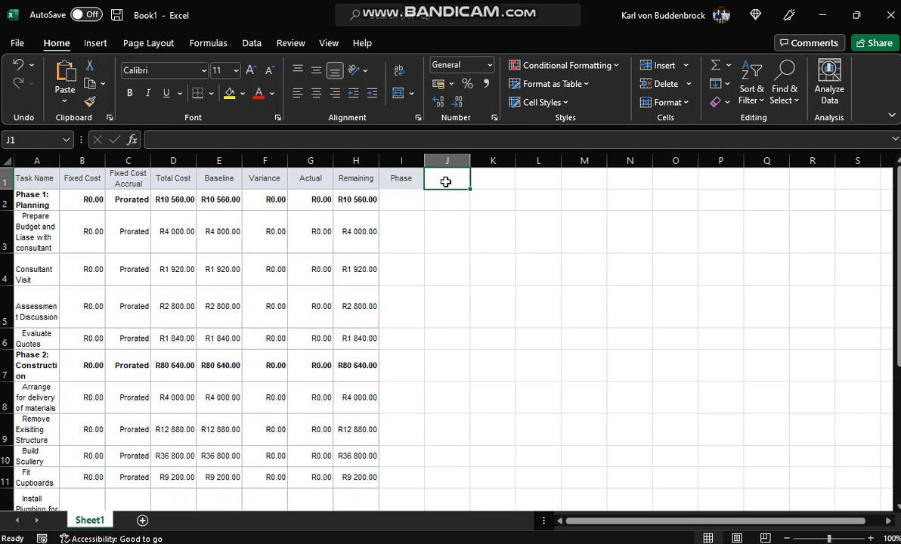
pyautogui.write('Main')
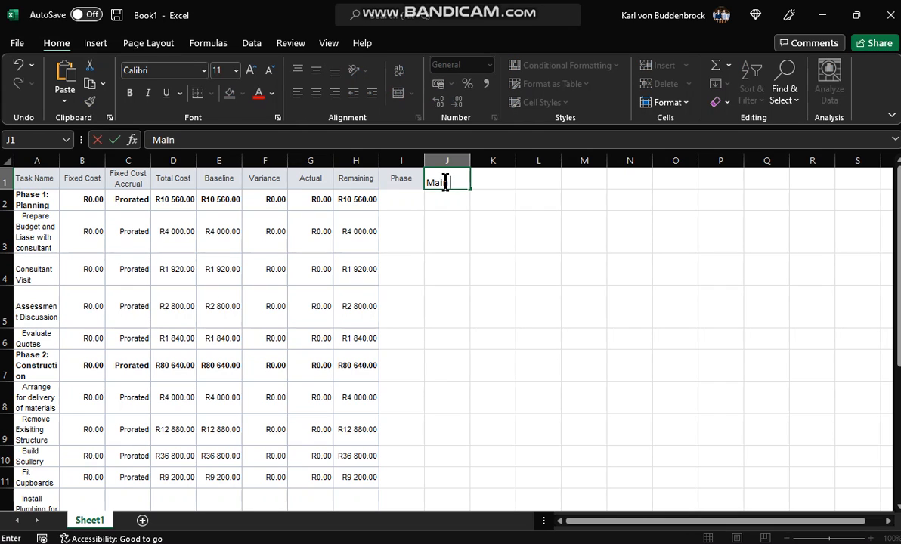
pyautogui.write(' Resour ')
pyautogui.write('e')
pyautogui.press('Return')
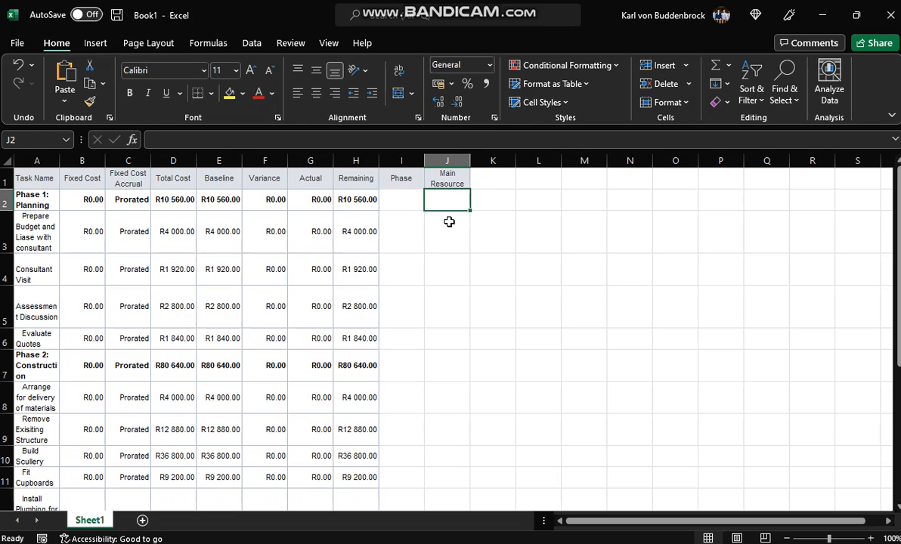
# Enter Planning in I3 as the phase and fill it down to I6 for all Phase 1 tasks
pyautogui.click(396, 242)
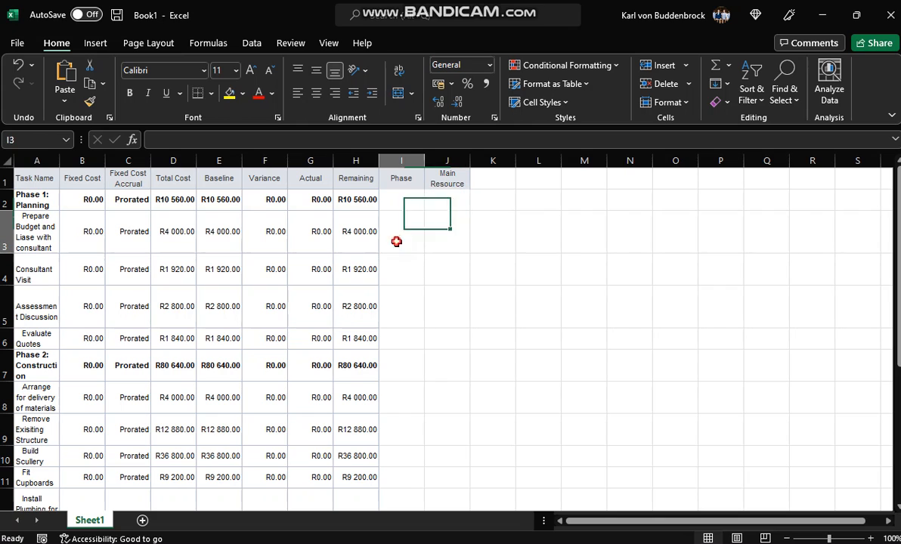
pyautogui.write('Planning')
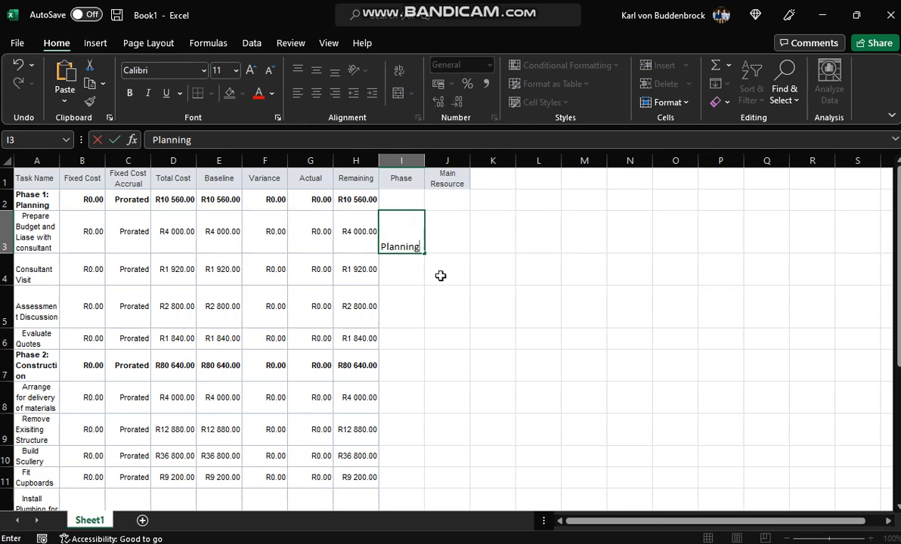
pyautogui.press('Return')
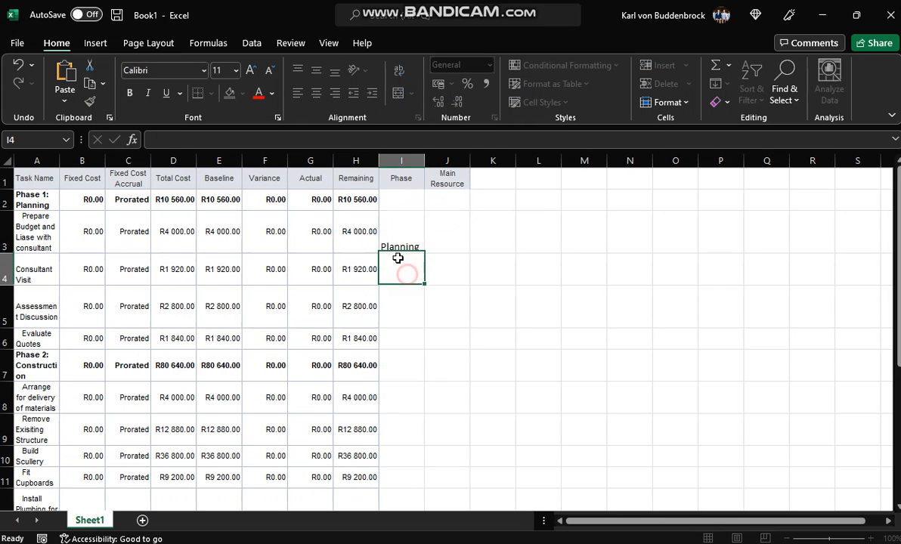
pyautogui.click(409, 241)
pyautogui.moveTo(424, 253); pyautogui.dragTo(422, 349)
# Enter Construction in I8 as the phase and fill it down to I13 for all Phase 2 tasks
pyautogui.click(392, 399)
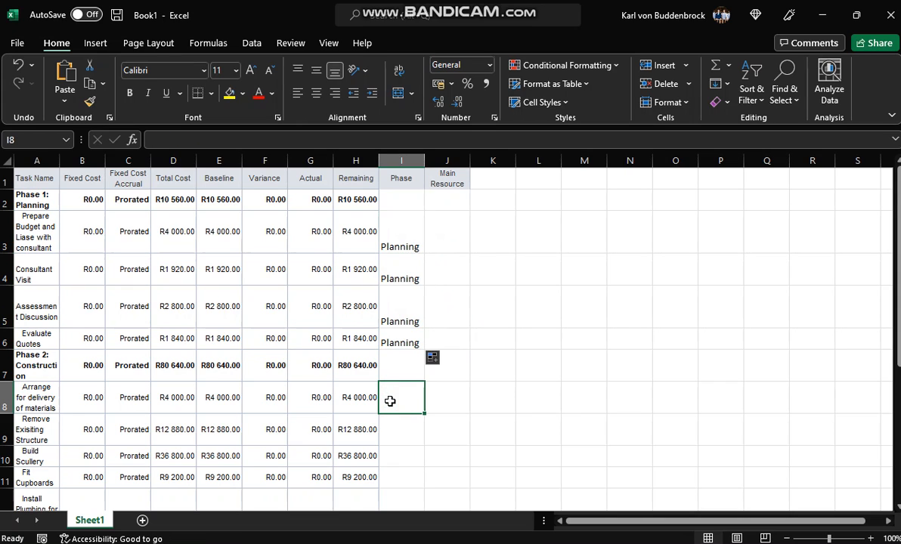
pyautogui.write('COnstru')
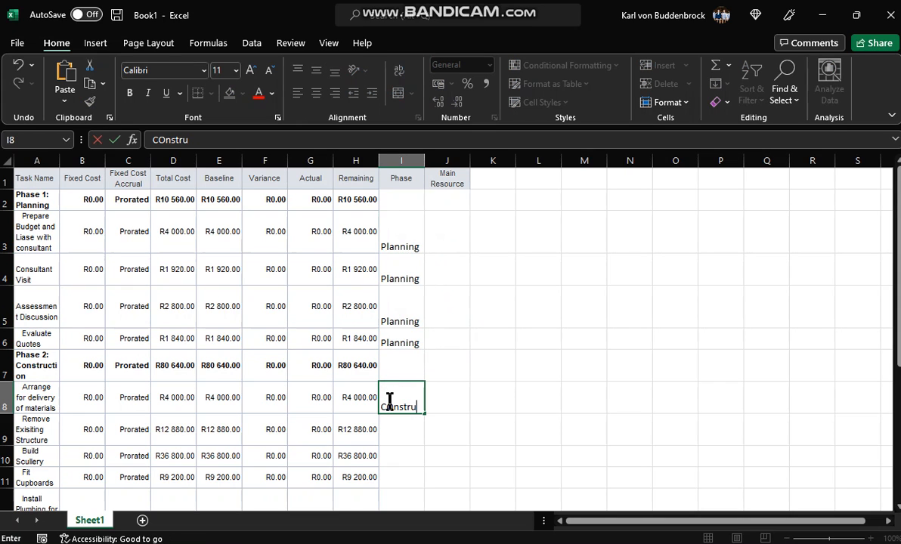
pyautogui.write('ction')
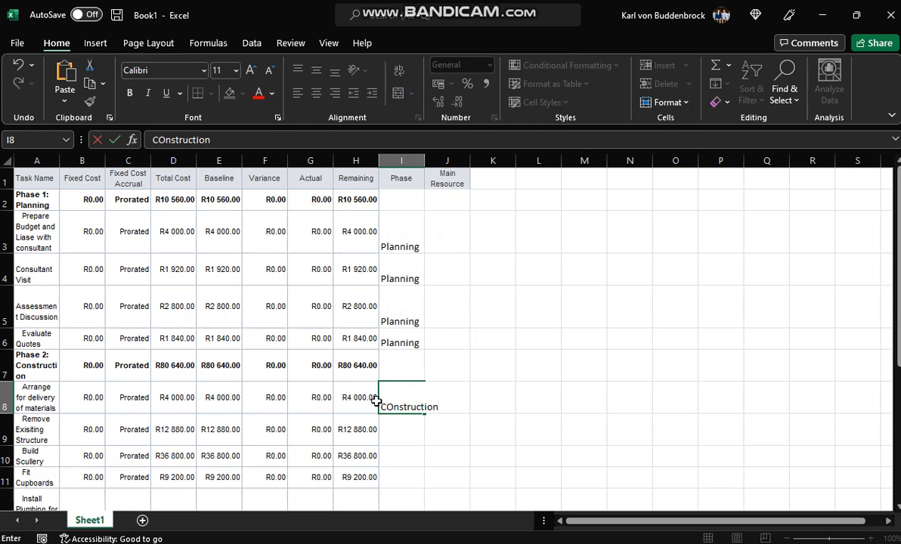
pyautogui.click(403, 425)
pyautogui.click(400, 399)
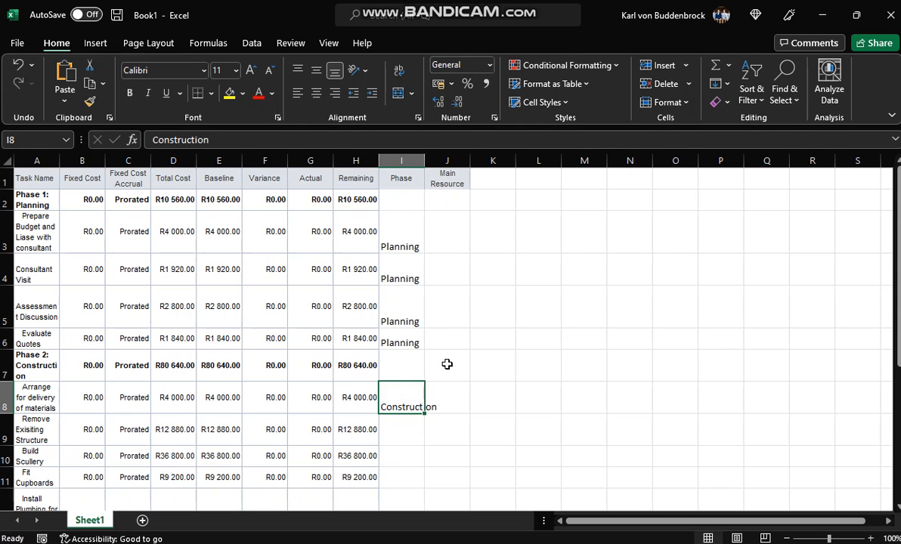
pyautogui.scroll(-1, 472, 360)
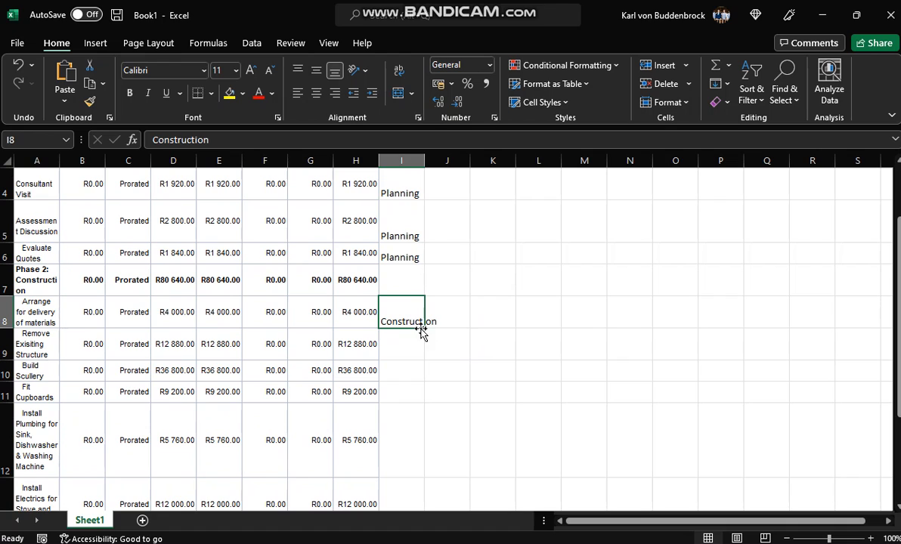
pyautogui.moveTo(427, 329); pyautogui.dragTo(401, 439)
# Enter Inspection and Signoff as the phase for the snag and Sign off tasks in I15 and I16
pyautogui.scroll(-2, 481, 434)
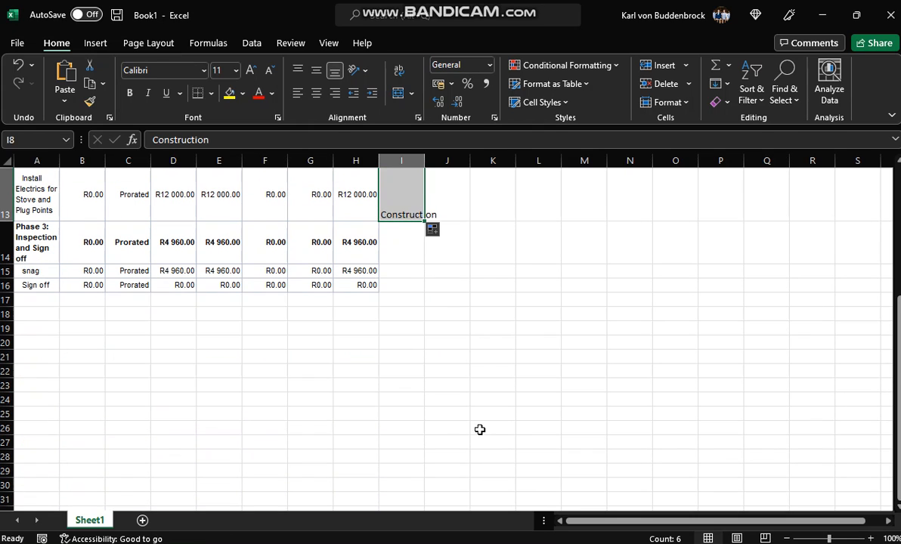
pyautogui.click(400, 271)
pyautogui.write('I')
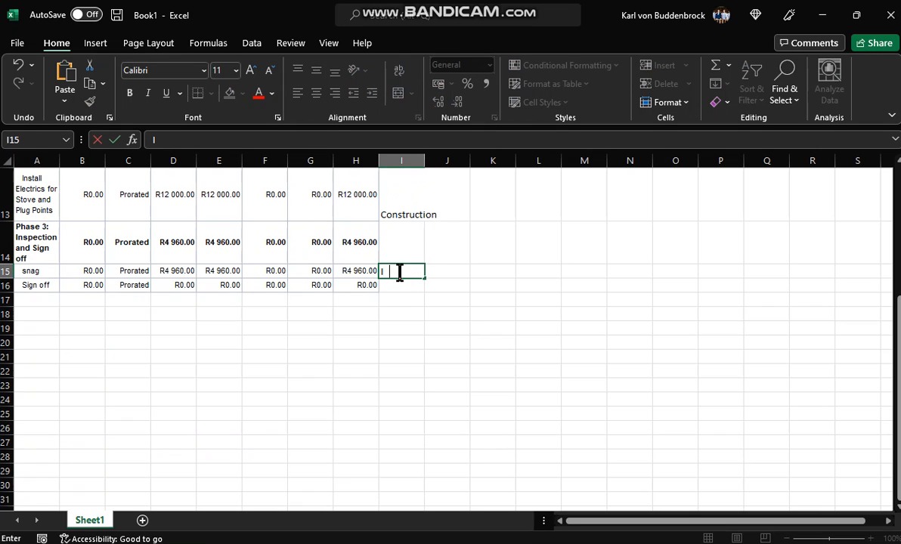
pyautogui.write('nspection and')
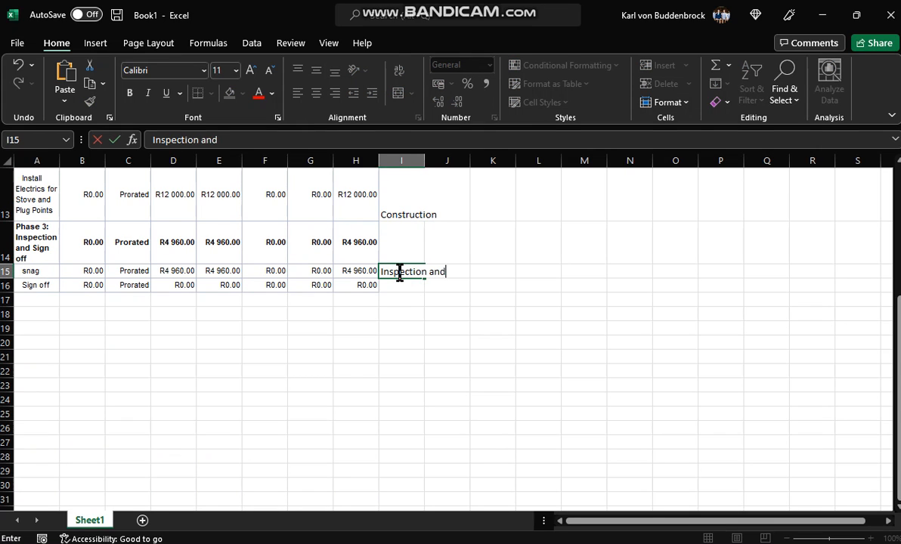
pyautogui.write(' Signoff')
pyautogui.press('Return')
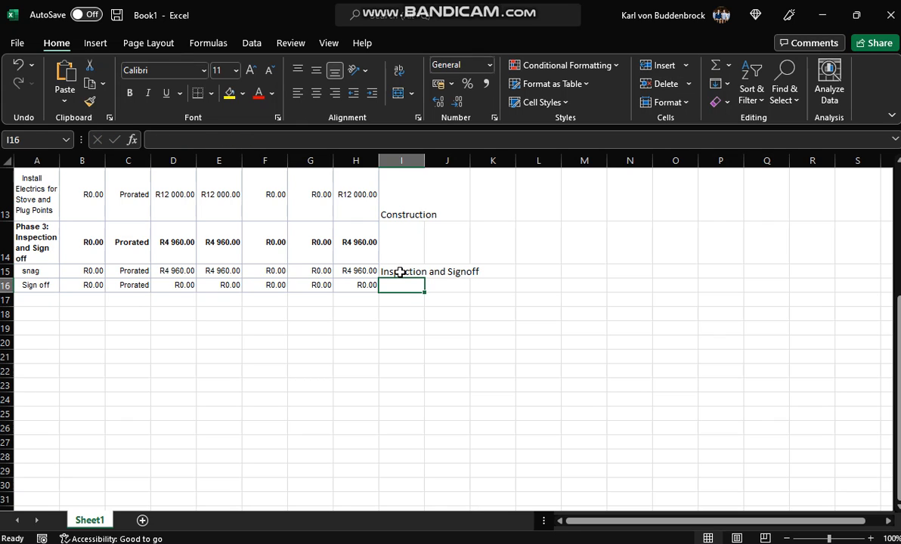
pyautogui.write('Inspection and Signoff')
pyautogui.press('Return')
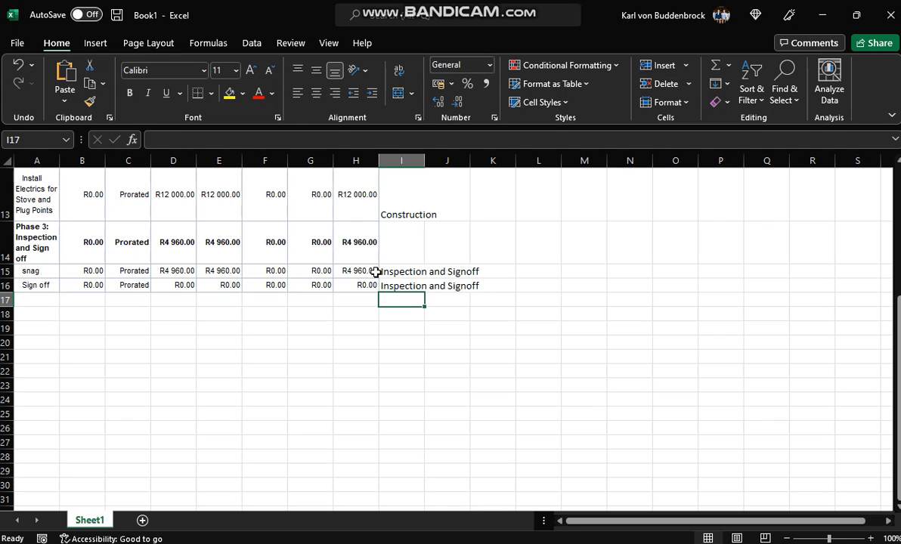
# Delete the three bold phase summary rows: Phase 3: Inspection and Sign off, Phase 2: Construction and Phase 1: Planning
pyautogui.click(6, 245)
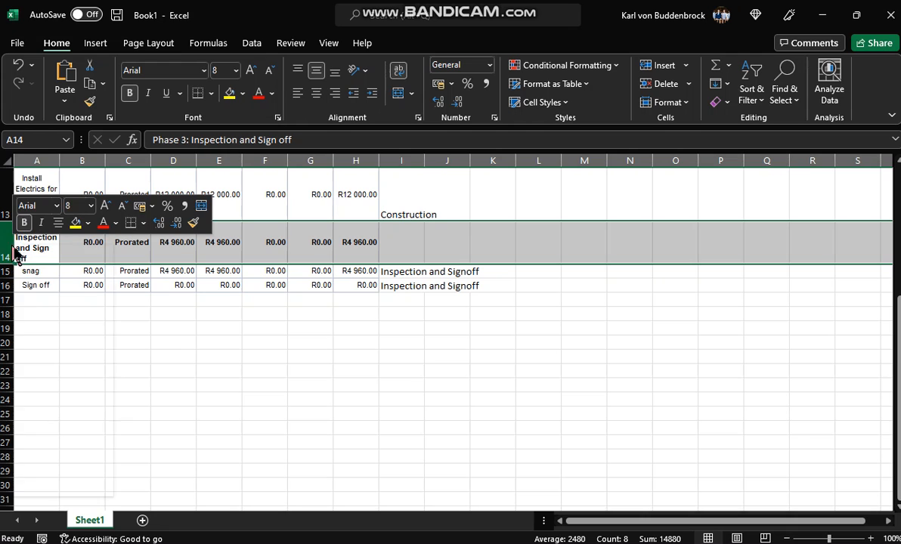
pyautogui.rightClick(11, 250)
pyautogui.click(53, 383)
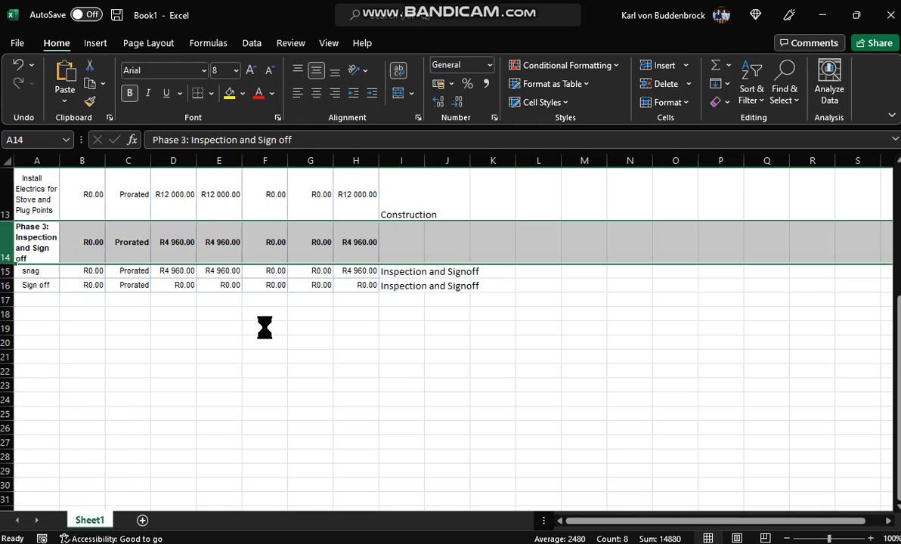
pyautogui.scroll(3, 257, 327)
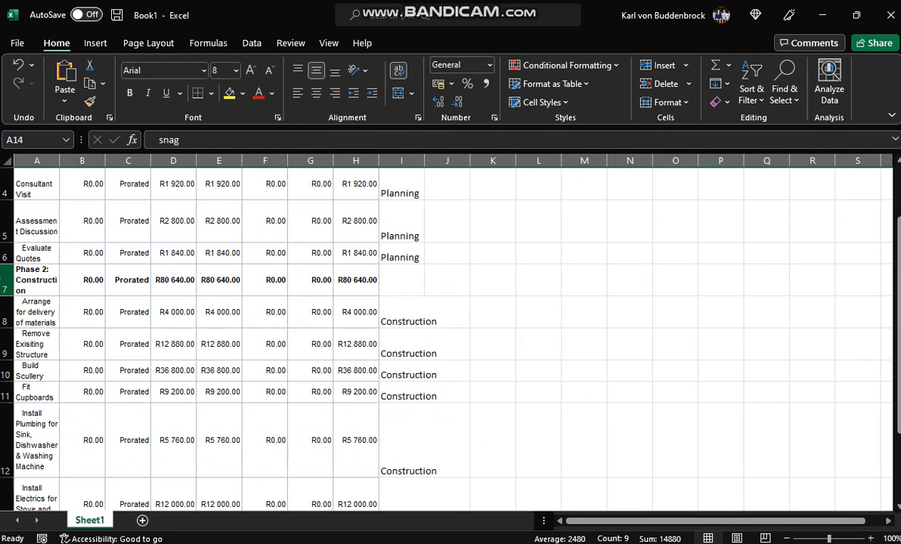
pyautogui.click(5, 280)
pyautogui.rightClick(4, 280)
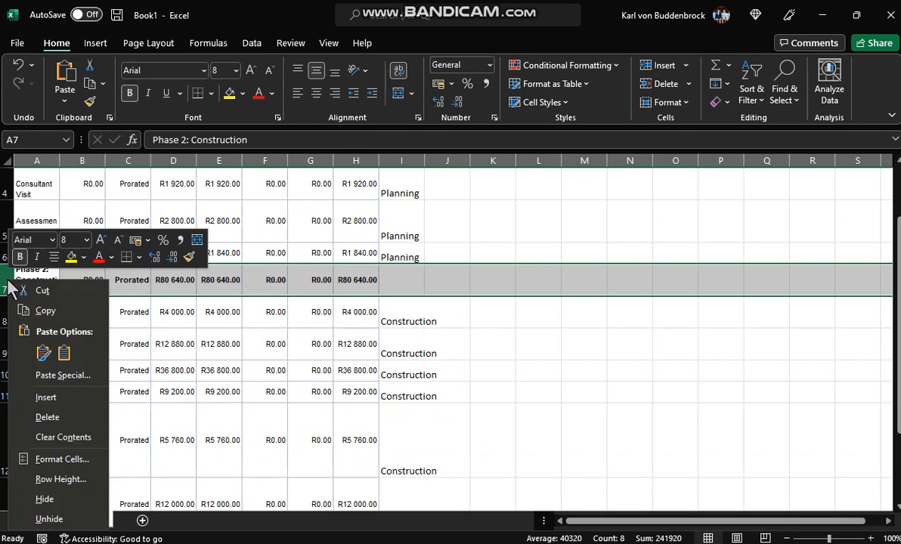
pyautogui.click(52, 418)
pyautogui.scroll(2, 130, 359)
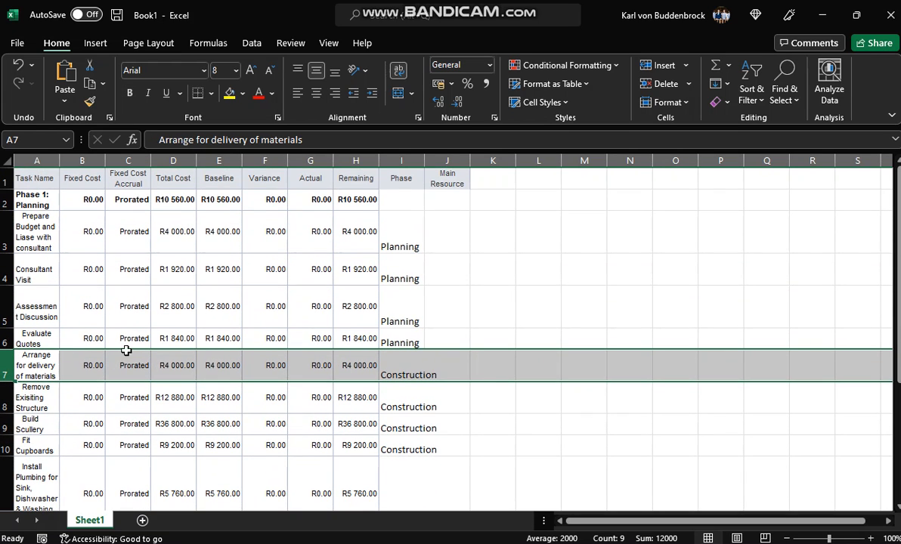
pyautogui.click(7, 199)
pyautogui.rightClick(7, 203)
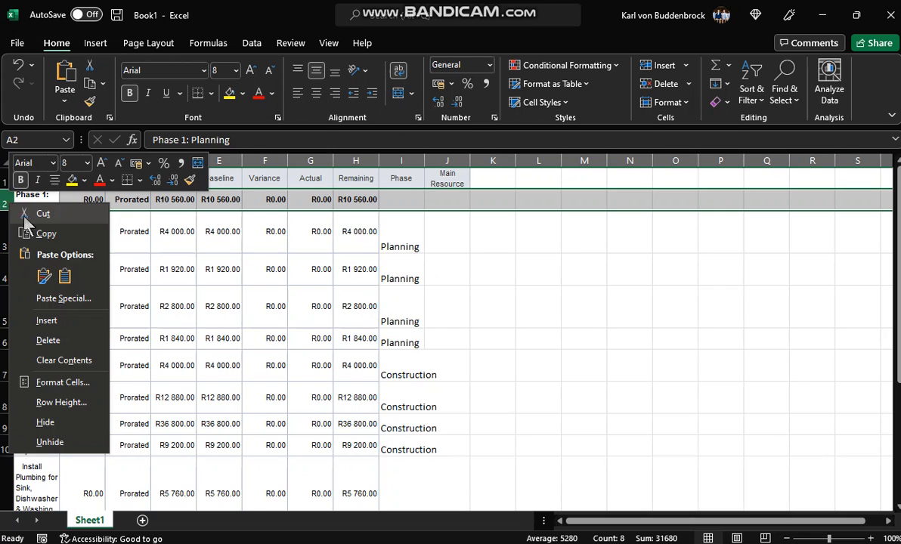
pyautogui.click(49, 344)
# Enter Project manager as the main resource in J2 and fill it down to J5 for the Planning tasks
pyautogui.click(446, 215)
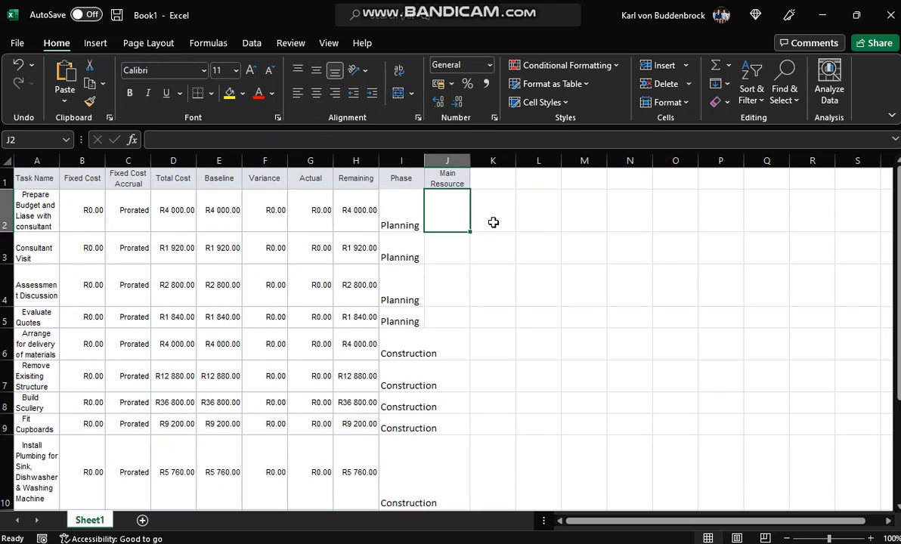
pyautogui.write('Project ma')
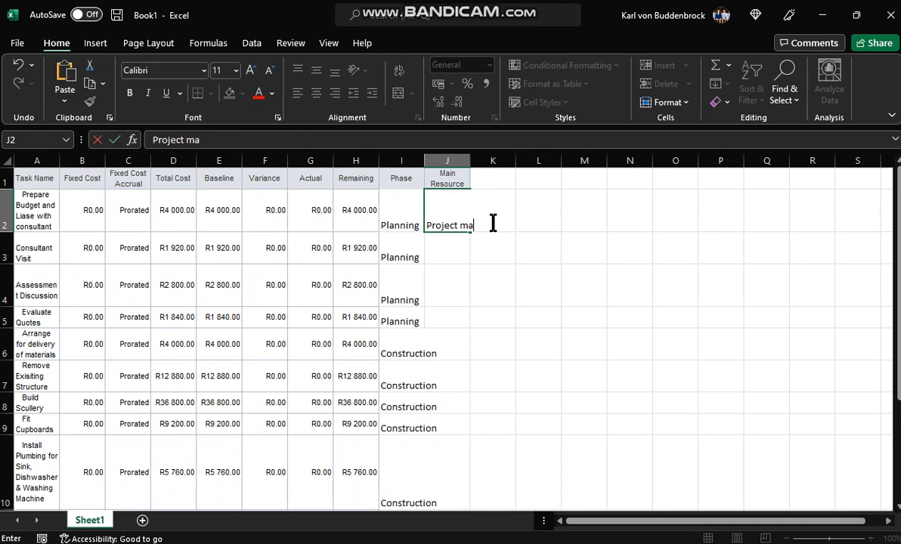
pyautogui.write('nager')
pyautogui.click(448, 250)
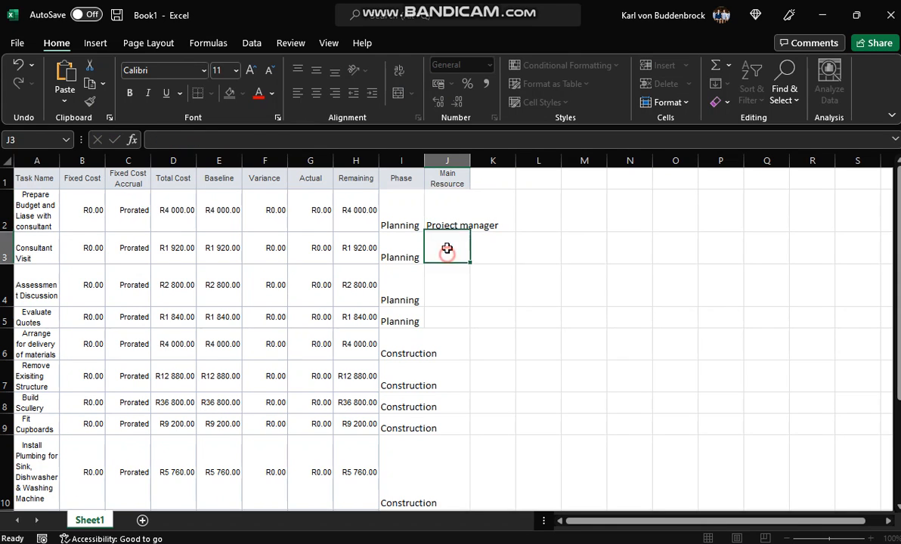
pyautogui.click(455, 221)
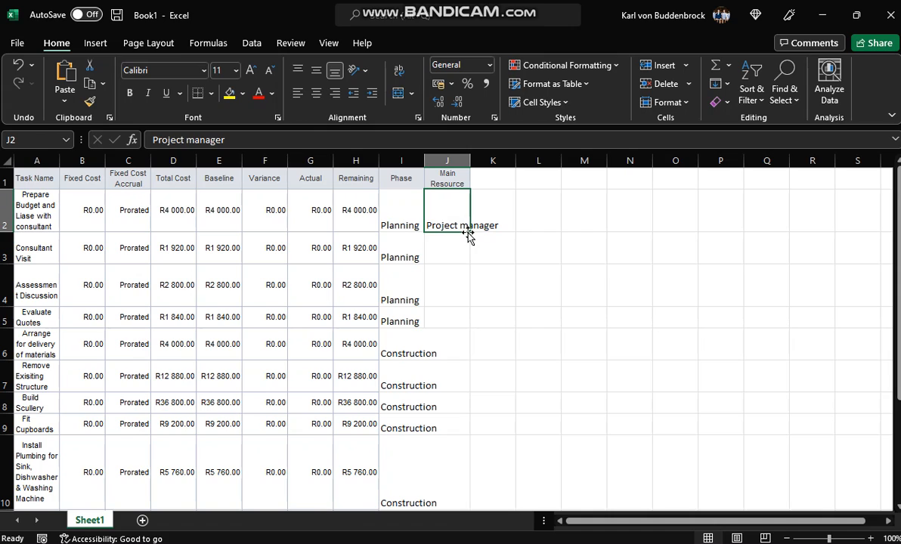
pyautogui.click(469, 246)
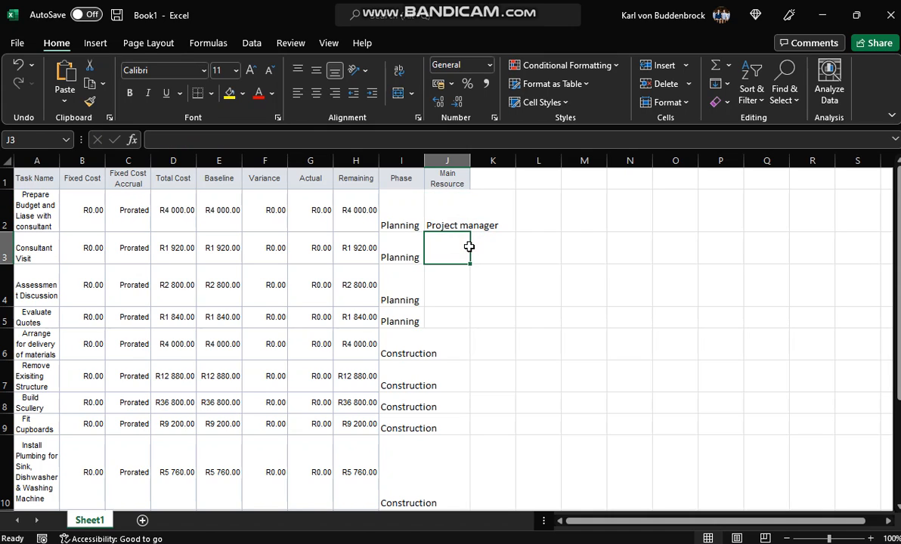
pyautogui.click(461, 218)
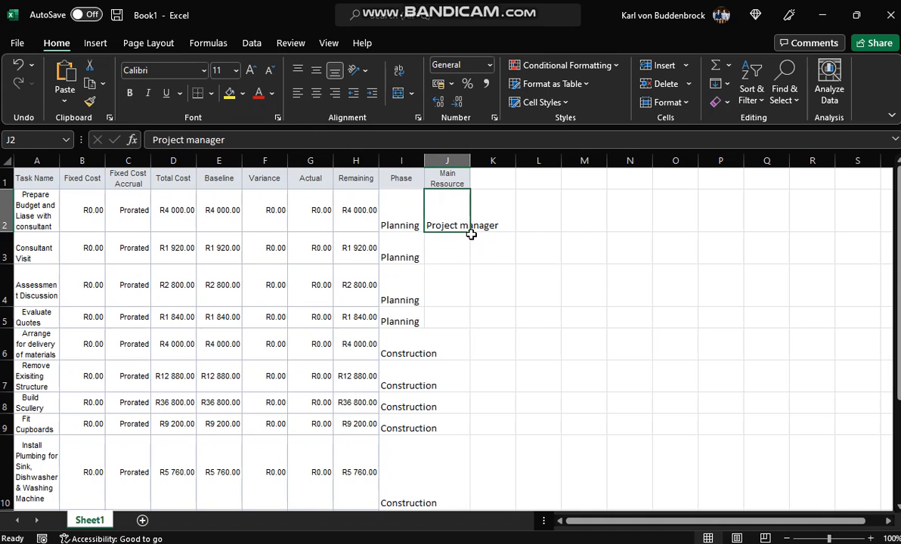
pyautogui.moveTo(469, 230); pyautogui.dragTo(467, 325)
# Enter Builder as the main resource in J6 and fill it down to J11 for all Construction tasks
pyautogui.click(457, 346)
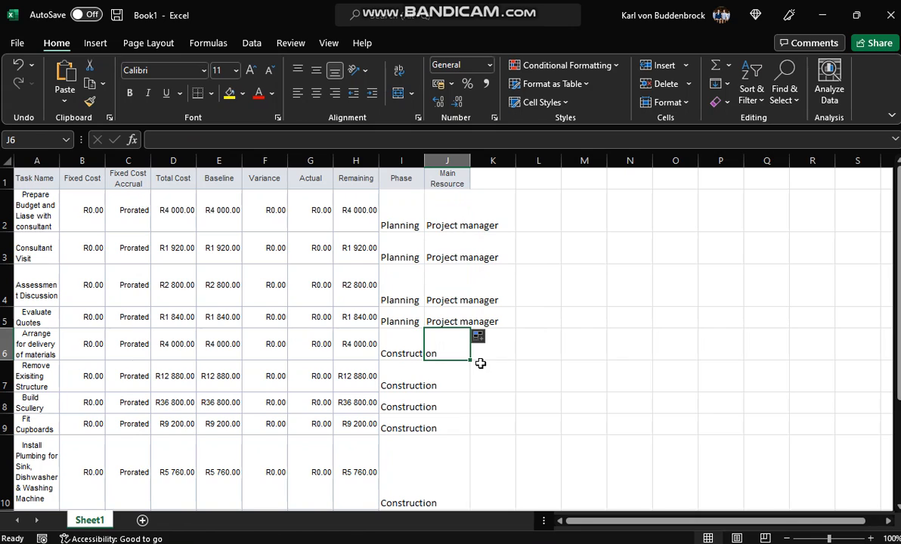
pyautogui.write('Bul')
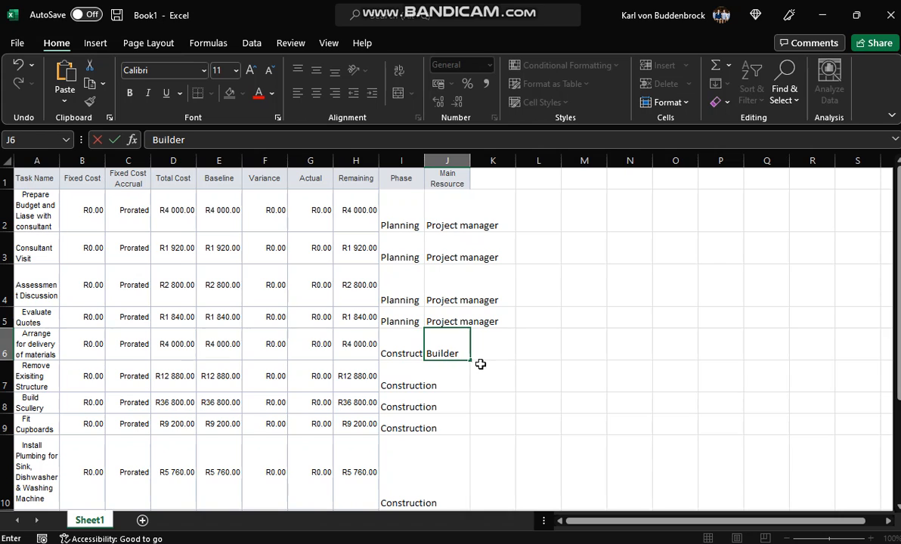
pyautogui.click(453, 381)
pyautogui.click(457, 352)
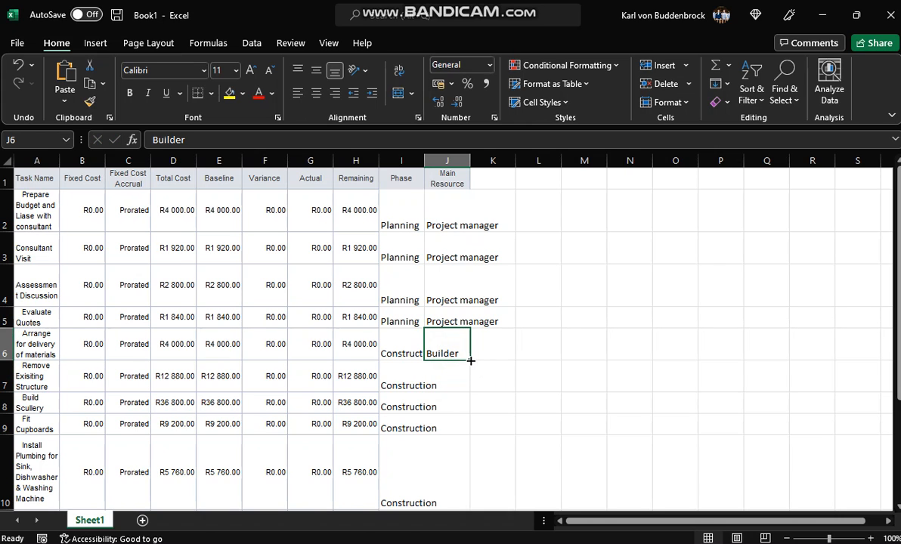
pyautogui.moveTo(470, 361); pyautogui.dragTo(538, 473)
pyautogui.scroll(-2, 577, 431)
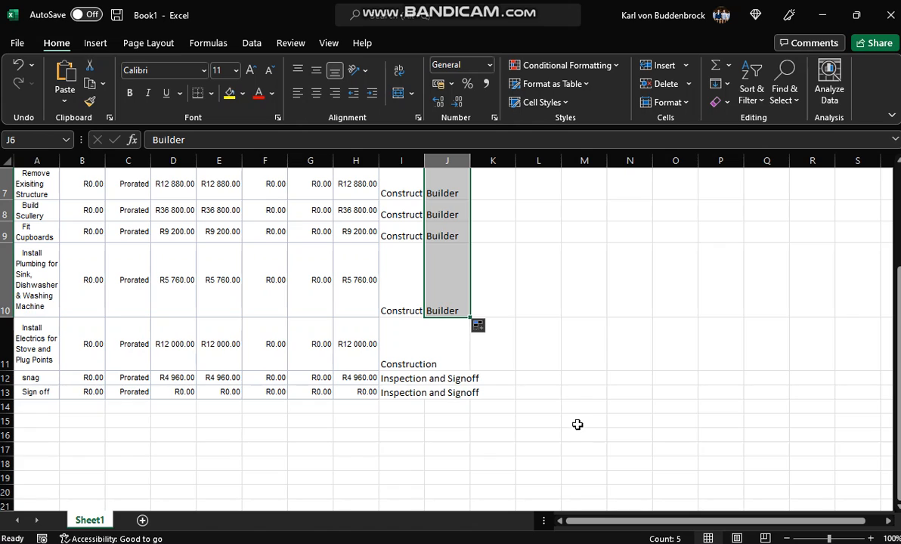
pyautogui.moveTo(470, 317); pyautogui.dragTo(475, 355)
# Enter Project manager as the main resource for the snag and Sign off tasks in J12 and J13
pyautogui.click(453, 379)
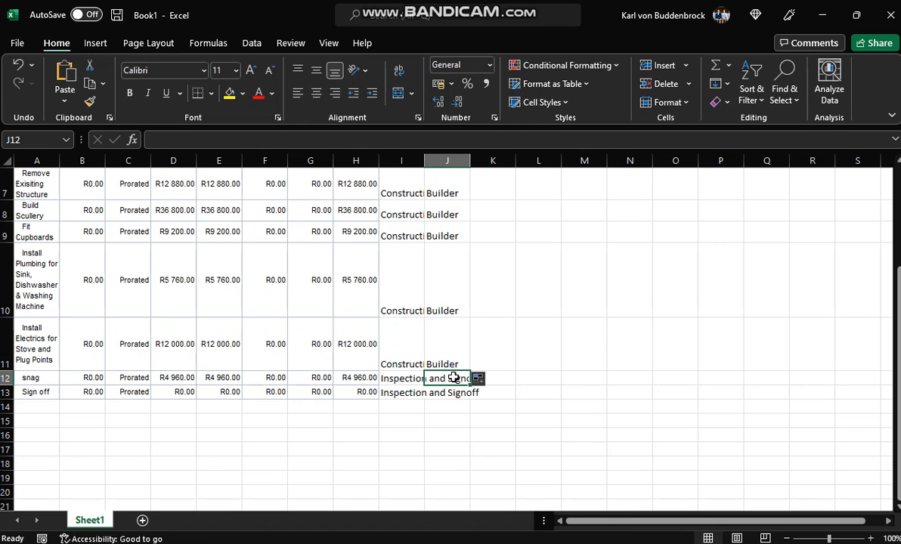
pyautogui.write('Project manager')
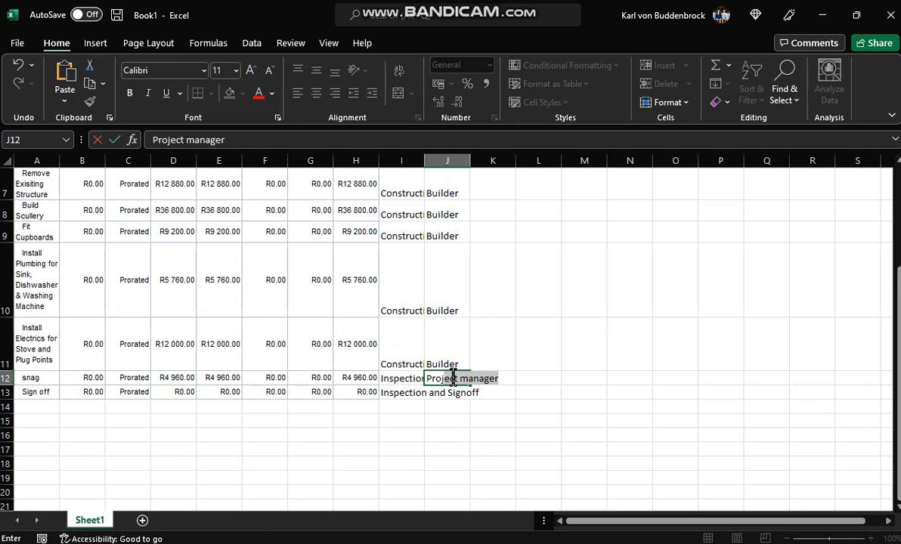
pyautogui.press('Return')
pyautogui.write('Project manager')
pyautogui.press('Return')
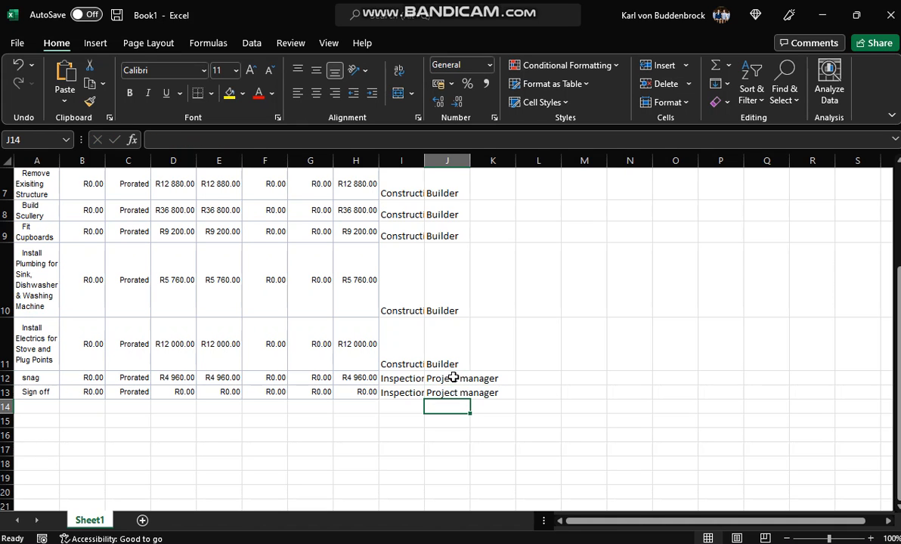
# Autofit the widths of columns A to J to their contents
pyautogui.scroll(2, 177, 236)
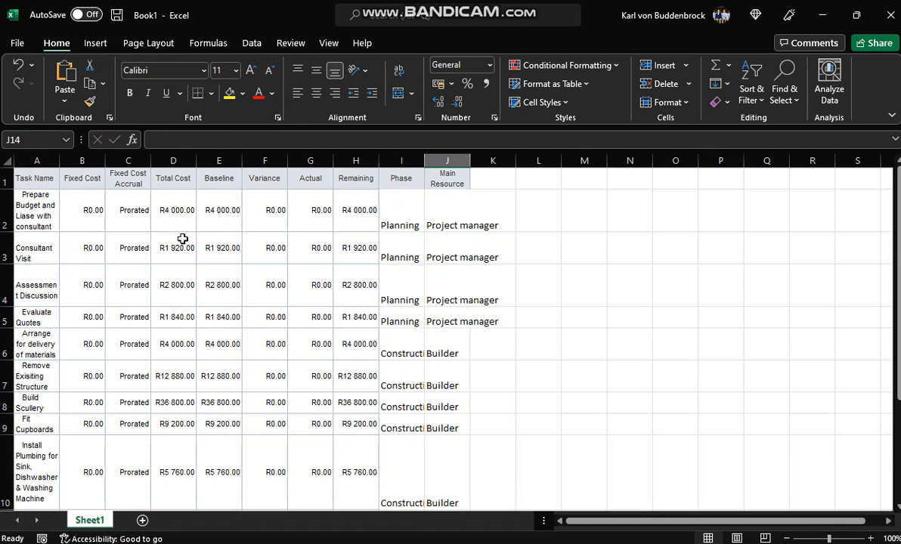
pyautogui.moveTo(37, 160); pyautogui.dragTo(454, 160)
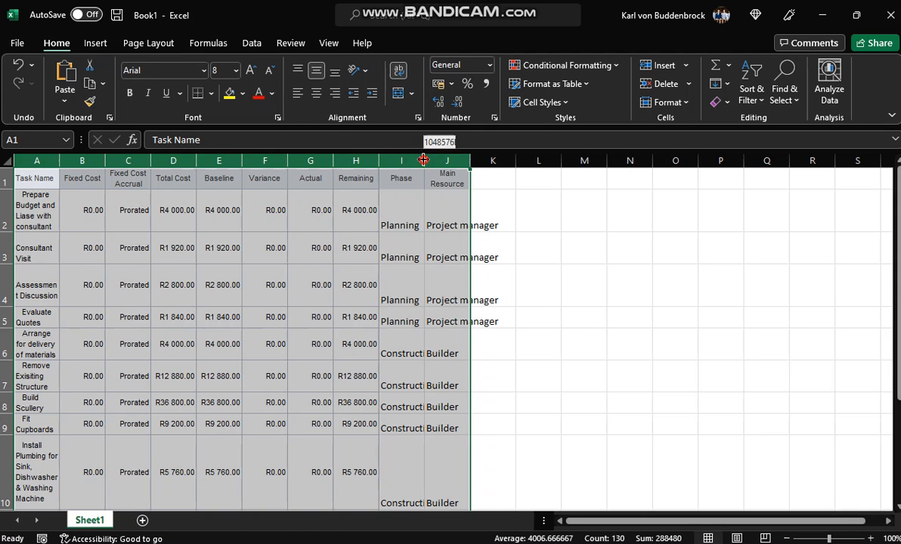
pyautogui.doubleClick(425, 160)
pyautogui.click(418, 220)
pyautogui.click(362, 314)
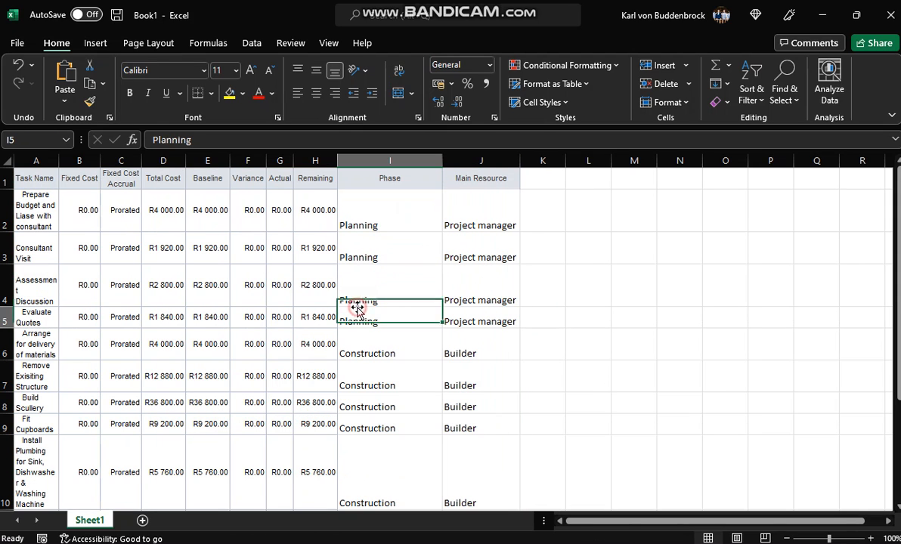
# Create a PivotTable from the range Sheet1!$A$1:$J$13 on a new worksheet
pyautogui.click(152, 269)
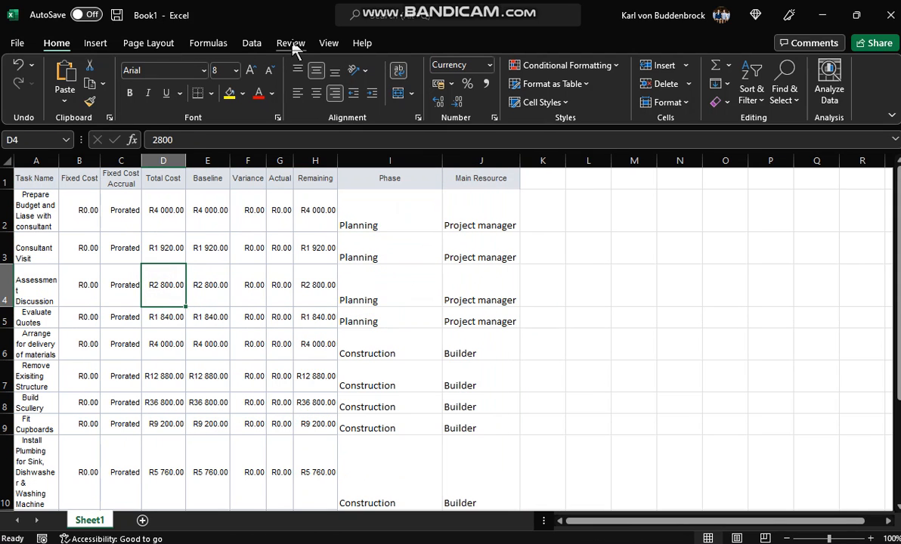
pyautogui.click(97, 47)
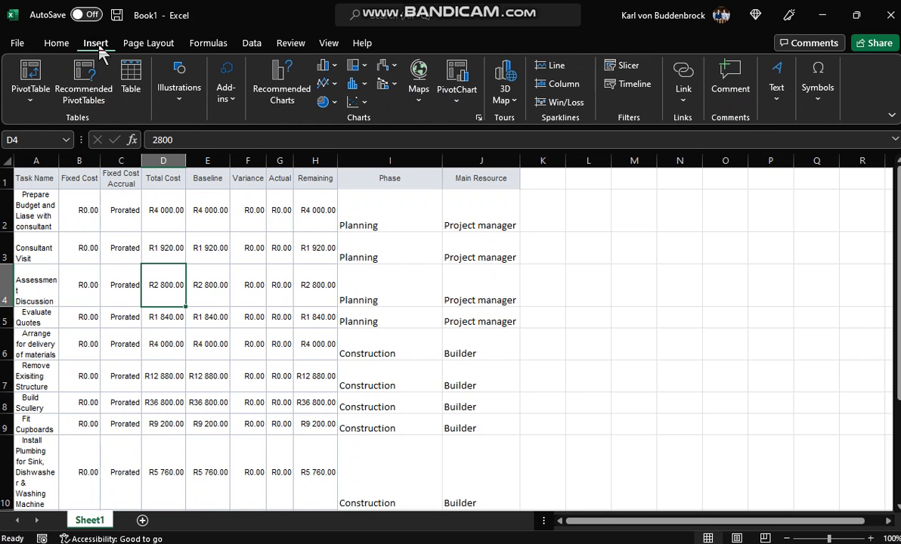
pyautogui.click(30, 75)
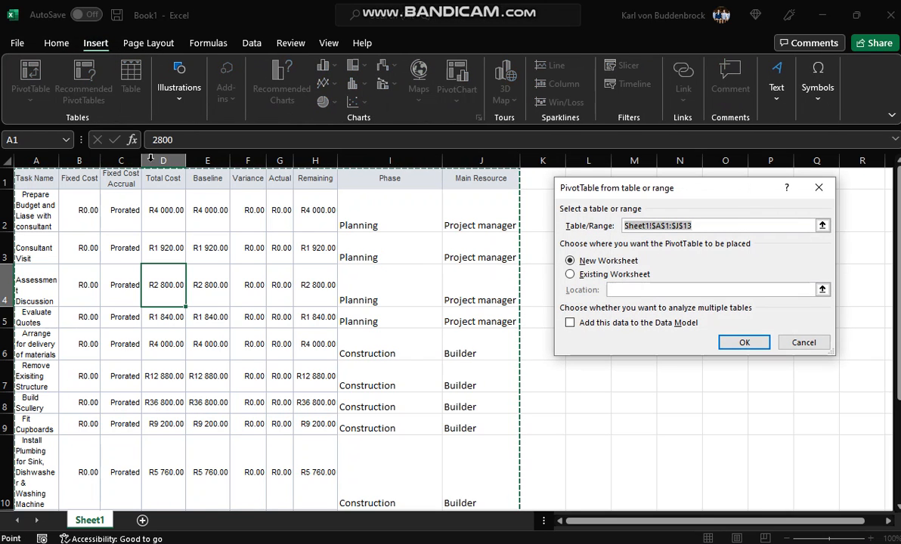
pyautogui.scroll(-5, 427, 351)
pyautogui.scroll(3, 427, 352)
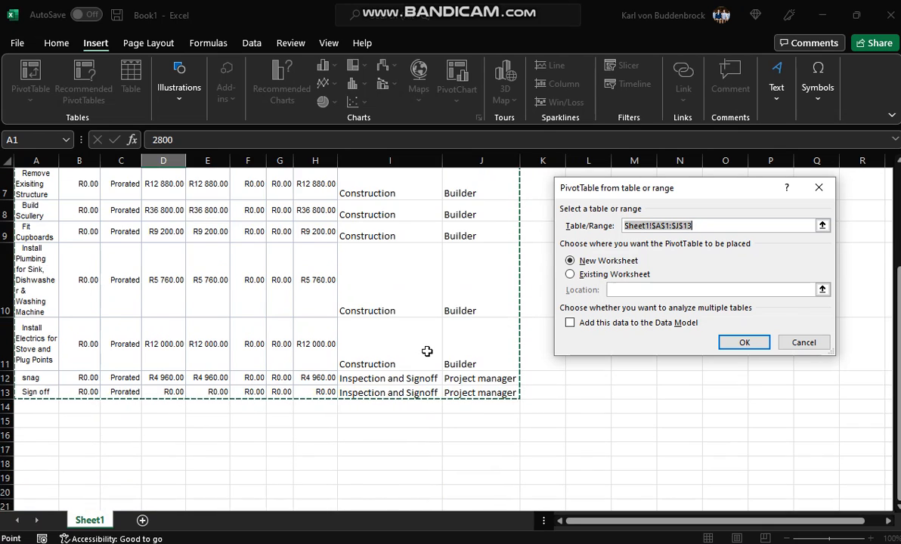
pyautogui.scroll(2, 428, 352)
pyautogui.click(745, 343)
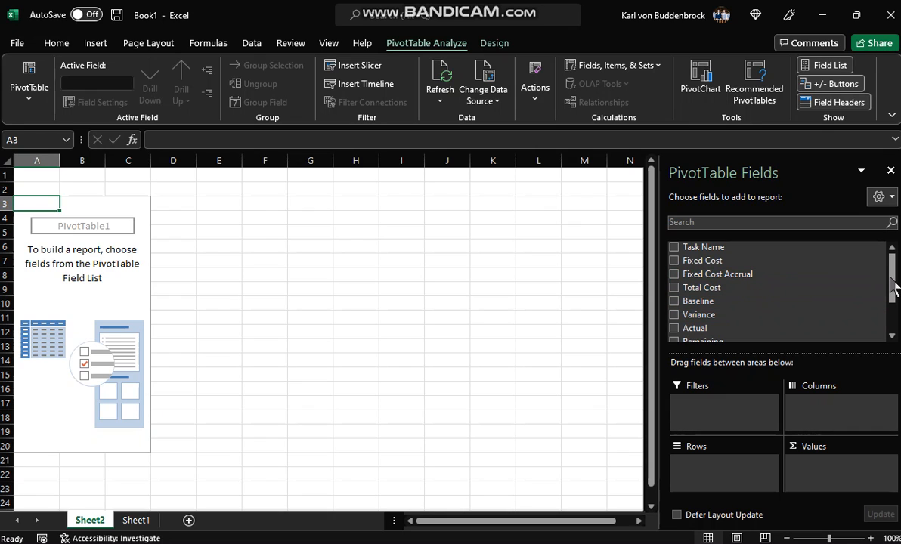
# Set Phase as the PivotTable's row field and Total Cost as its summed value field
pyautogui.moveTo(893, 286); pyautogui.dragTo(893, 302)
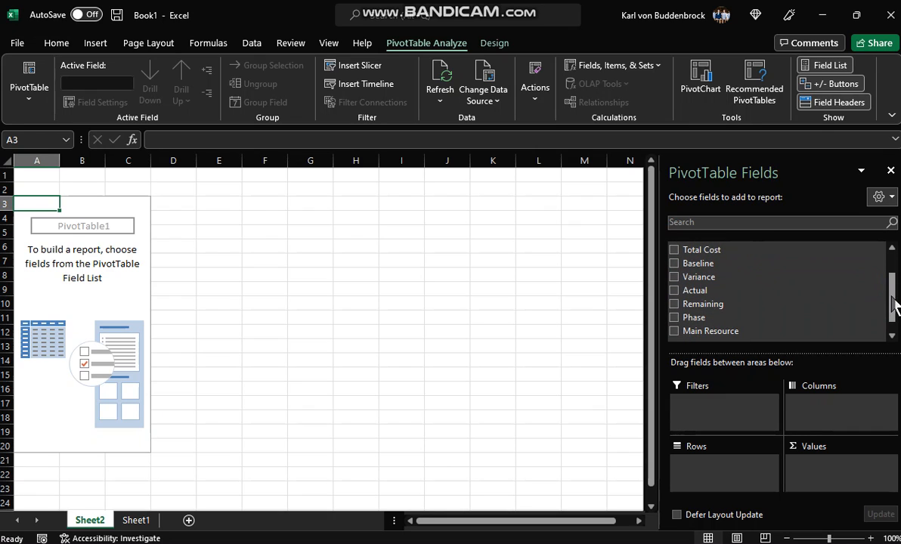
pyautogui.moveTo(705, 320); pyautogui.dragTo(694, 465)
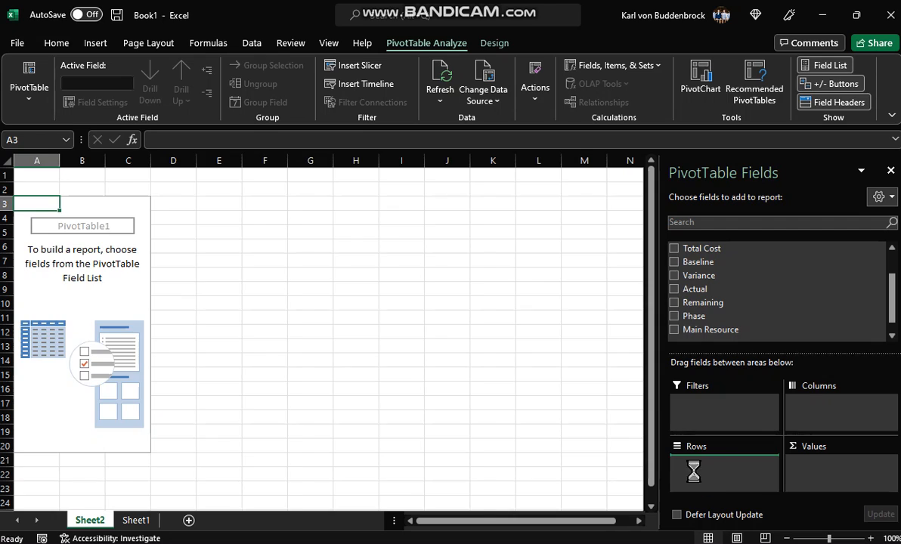
pyautogui.moveTo(714, 254); pyautogui.dragTo(828, 467)
# Insert a Stacked Column PivotChart based on the total cost per phase PivotTable
pyautogui.click(84, 236)
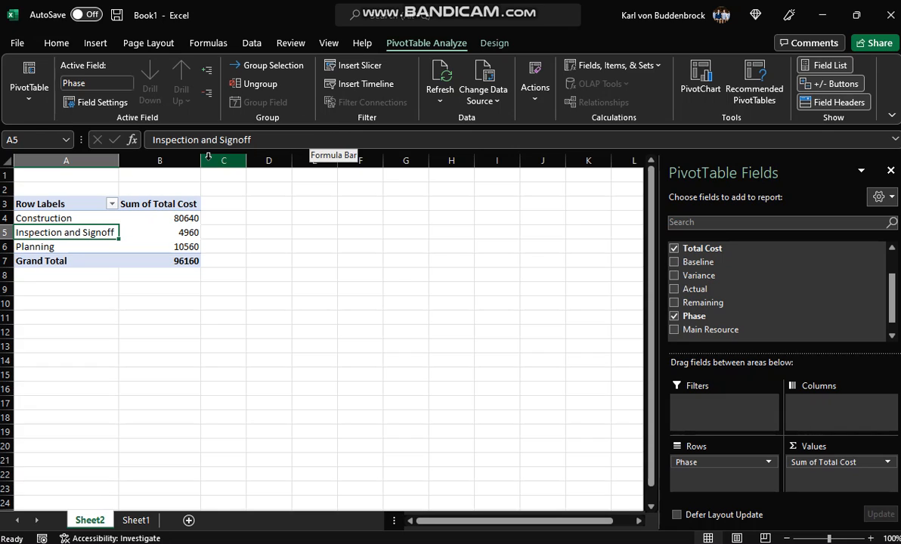
pyautogui.click(699, 84)
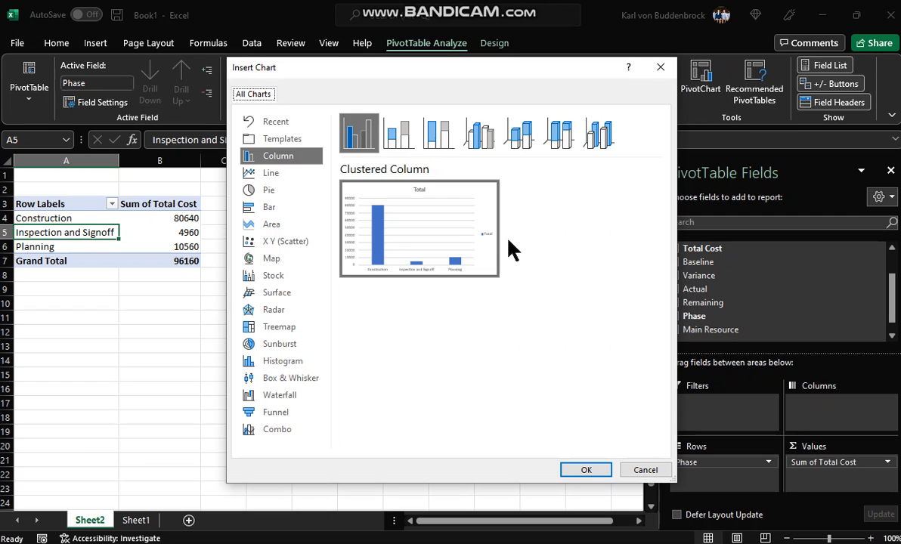
pyautogui.click(409, 140)
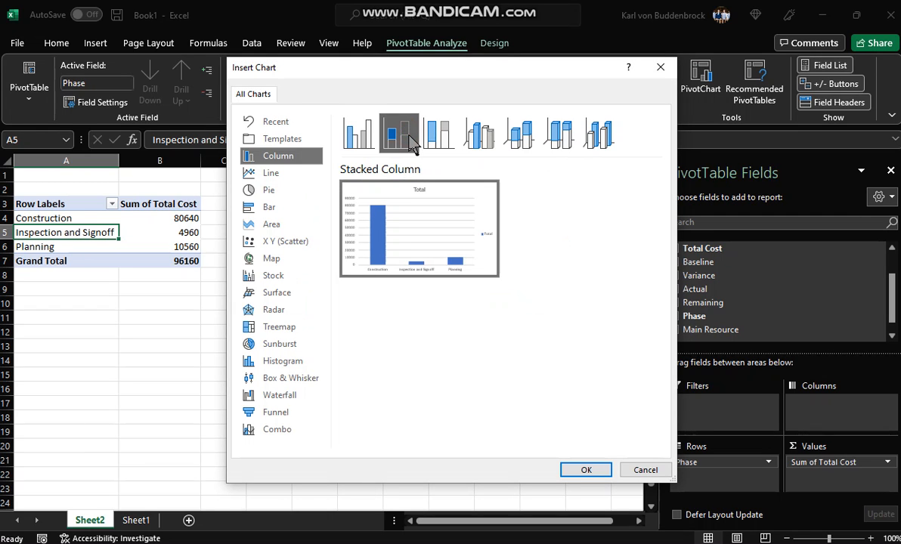
pyautogui.click(360, 138)
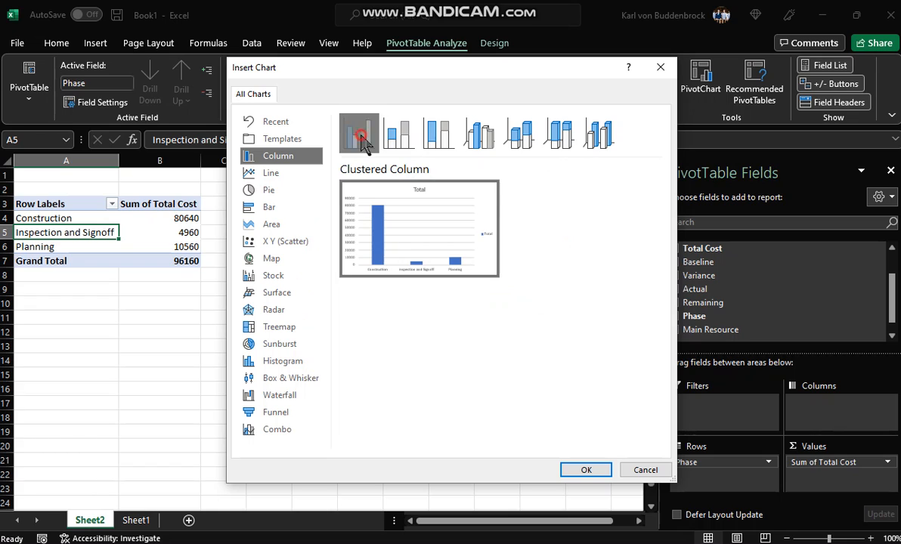
pyautogui.click(438, 136)
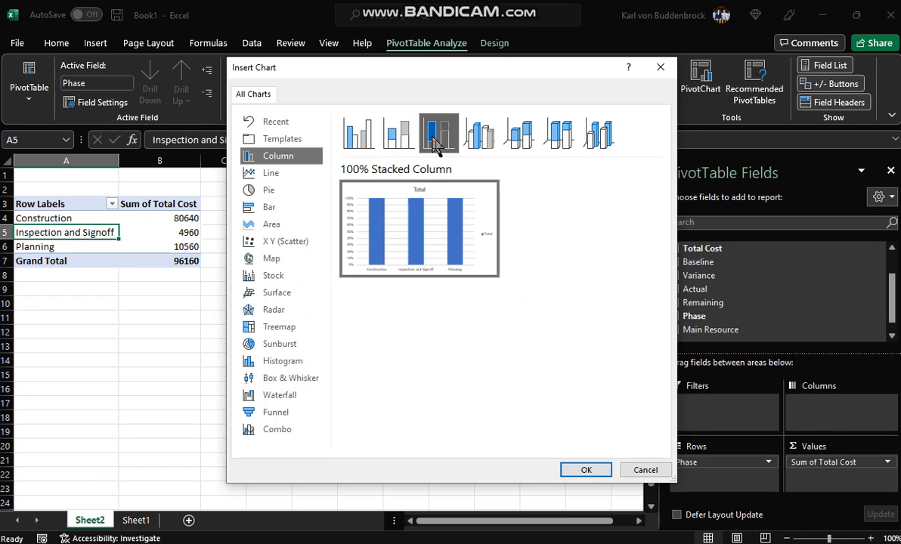
pyautogui.click(400, 136)
pyautogui.click(582, 471)
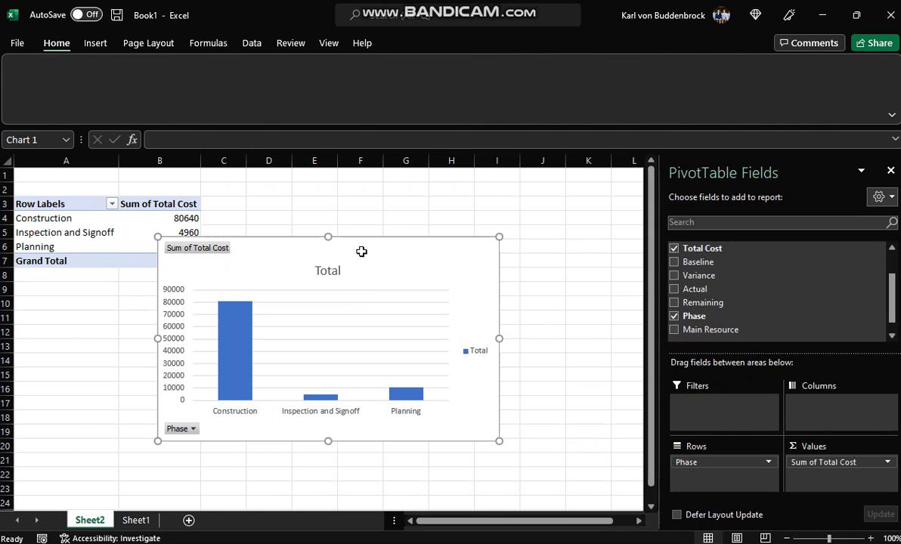
# Place the chart beside the PivotTable, clear of its data, and enlarge it to about 8 cm high by 13 cm wide
pyautogui.moveTo(370, 245); pyautogui.dragTo(481, 187)
pyautogui.moveTo(607, 390); pyautogui.dragTo(616, 400)
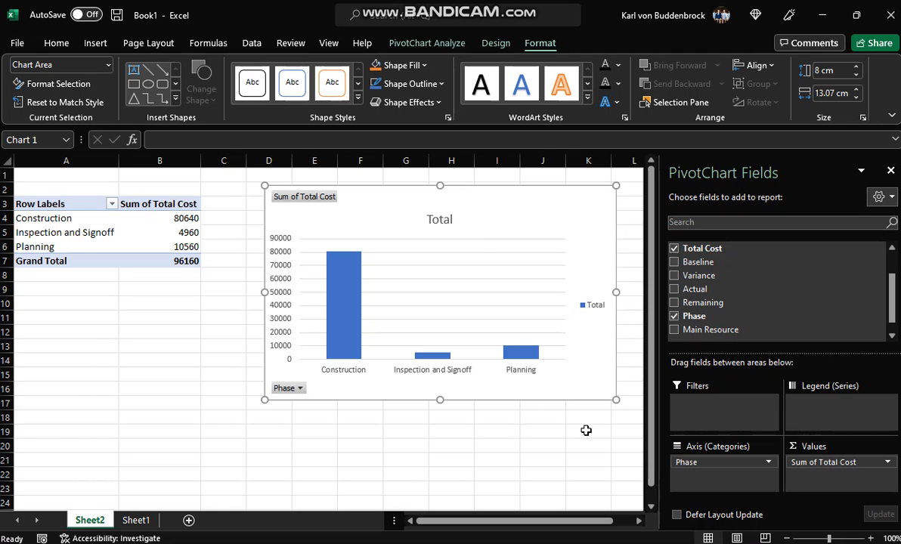
# Replace Phase with Main Resource as the row field of the PivotTable on Sheet2
pyautogui.click(134, 521)
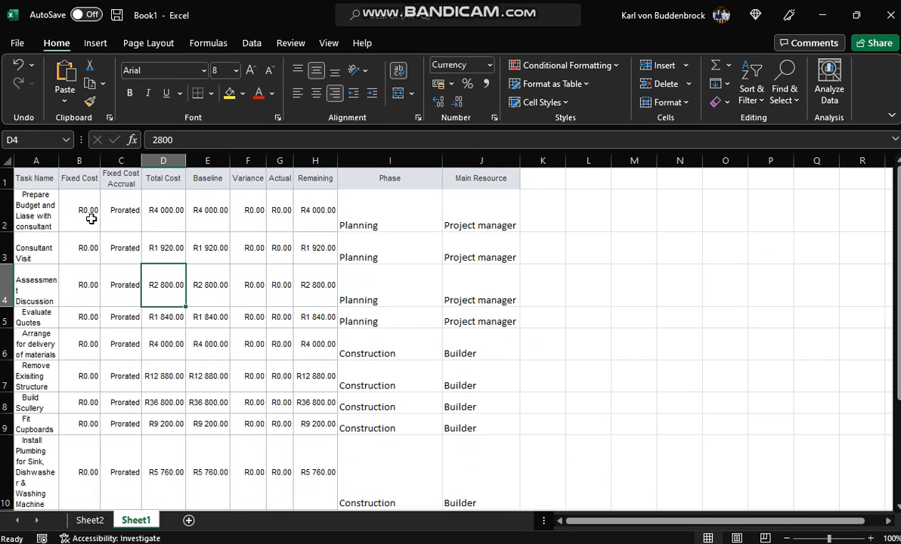
pyautogui.click(89, 520)
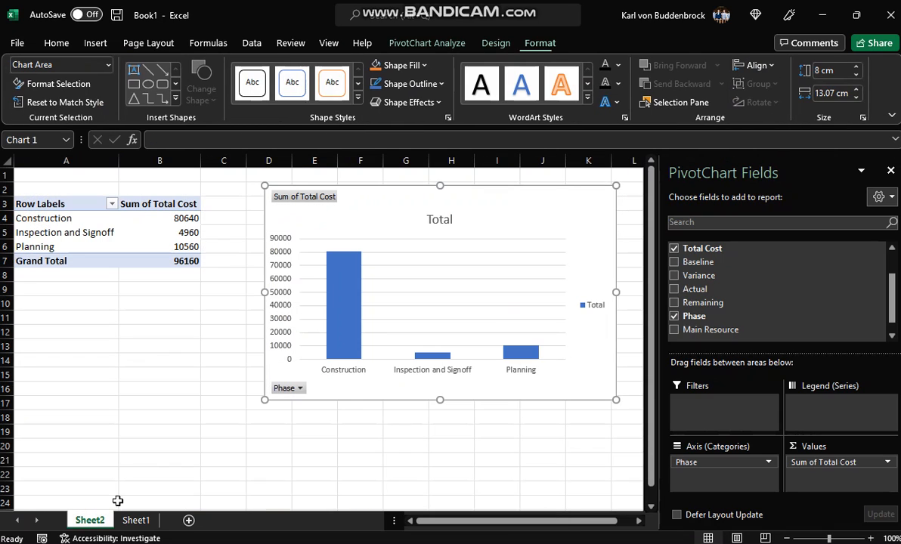
pyautogui.click(55, 232)
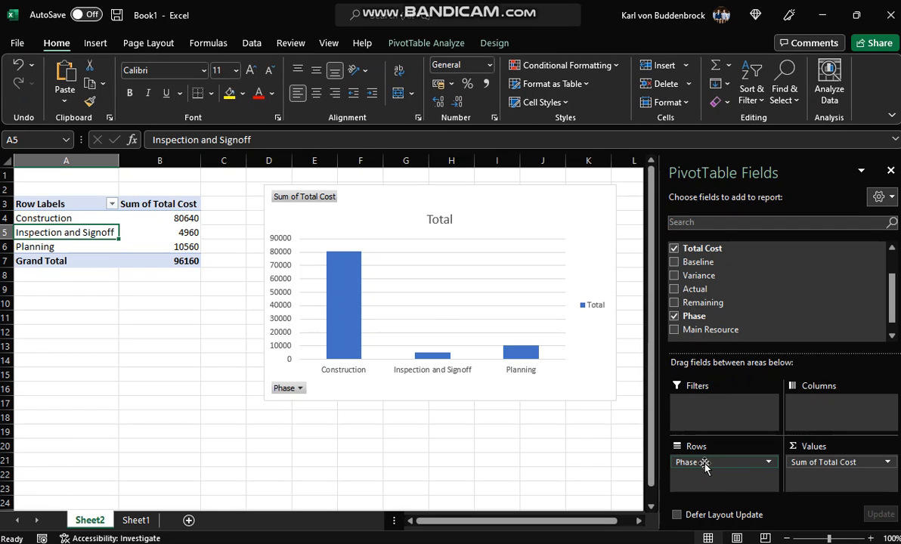
pyautogui.moveTo(692, 462); pyautogui.dragTo(529, 476)
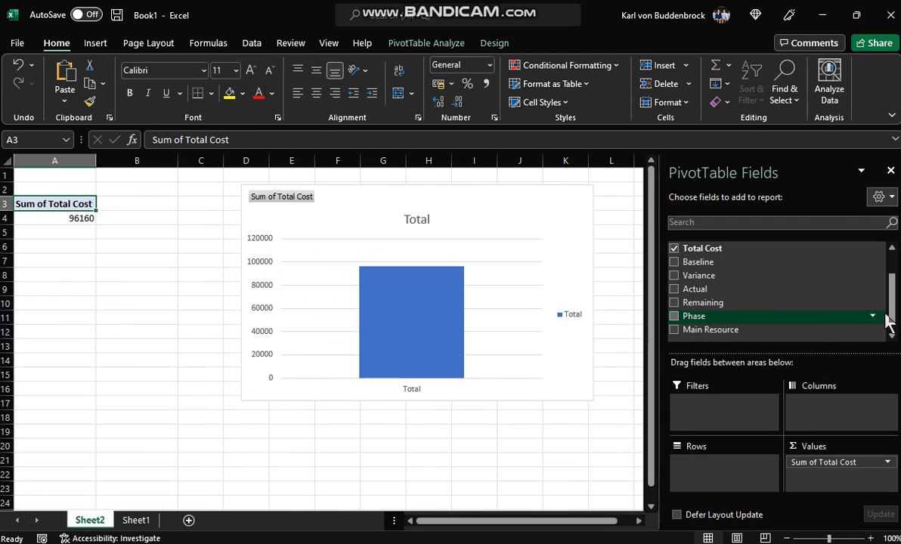
pyautogui.moveTo(725, 333); pyautogui.dragTo(718, 474)
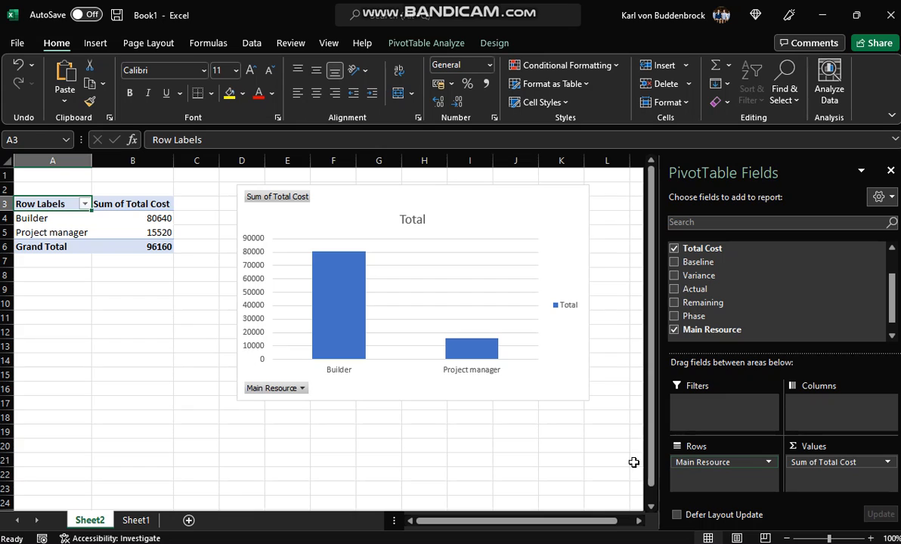